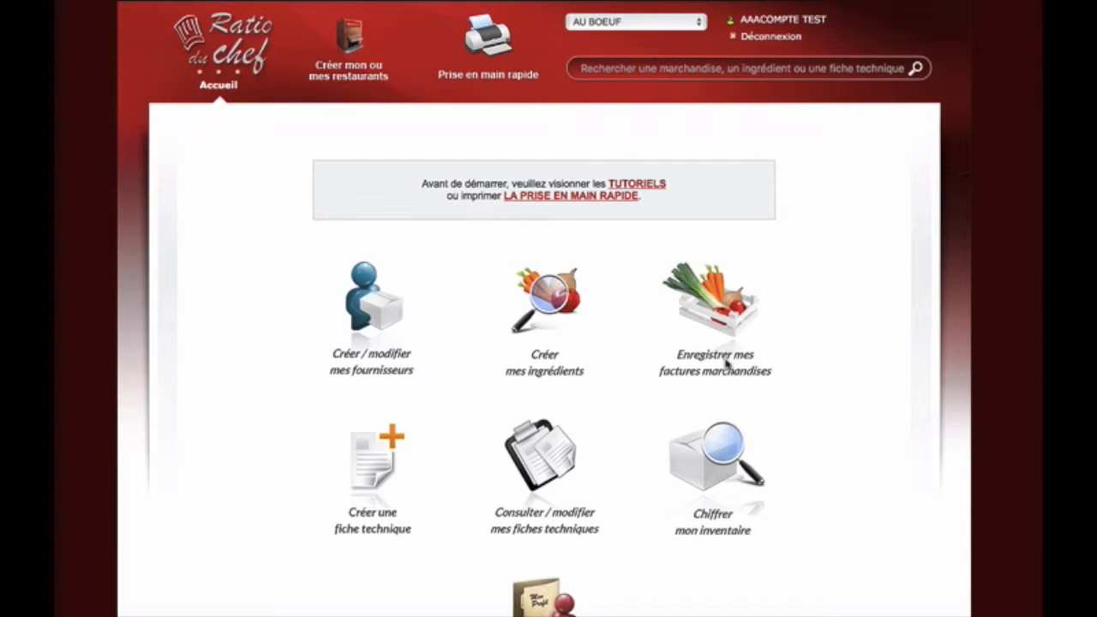
Open the merchandise invoice records and start a new merchandise entry linked to the kitchen ingredient POMME ELSTAR.
{"action": "left_click", "coordinate": [727, 361]}
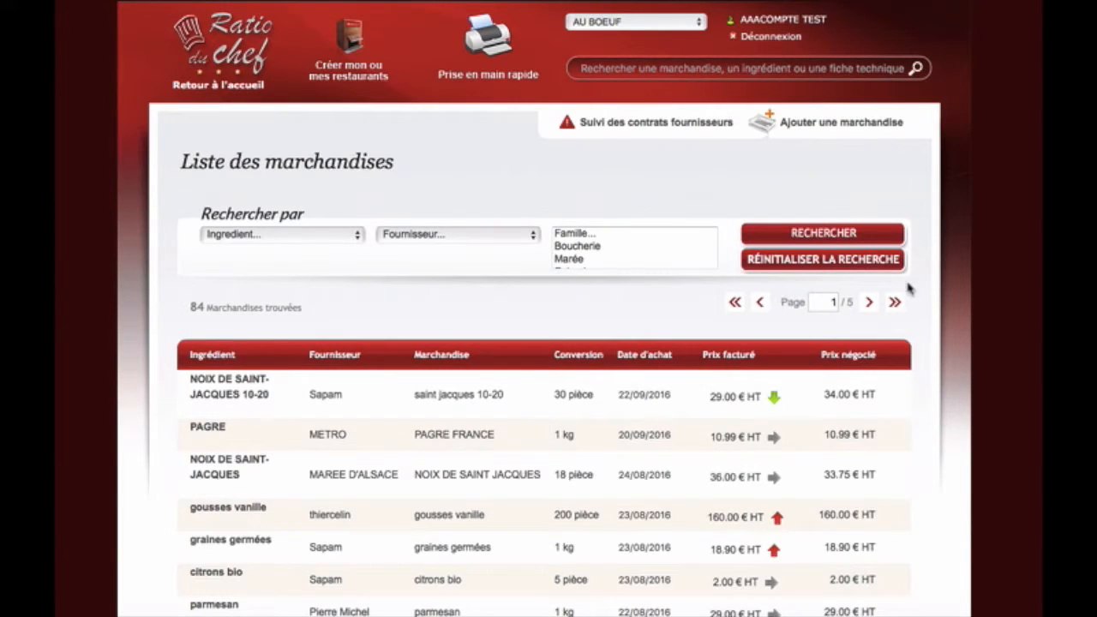
{"action": "left_click", "coordinate": [839, 125]}
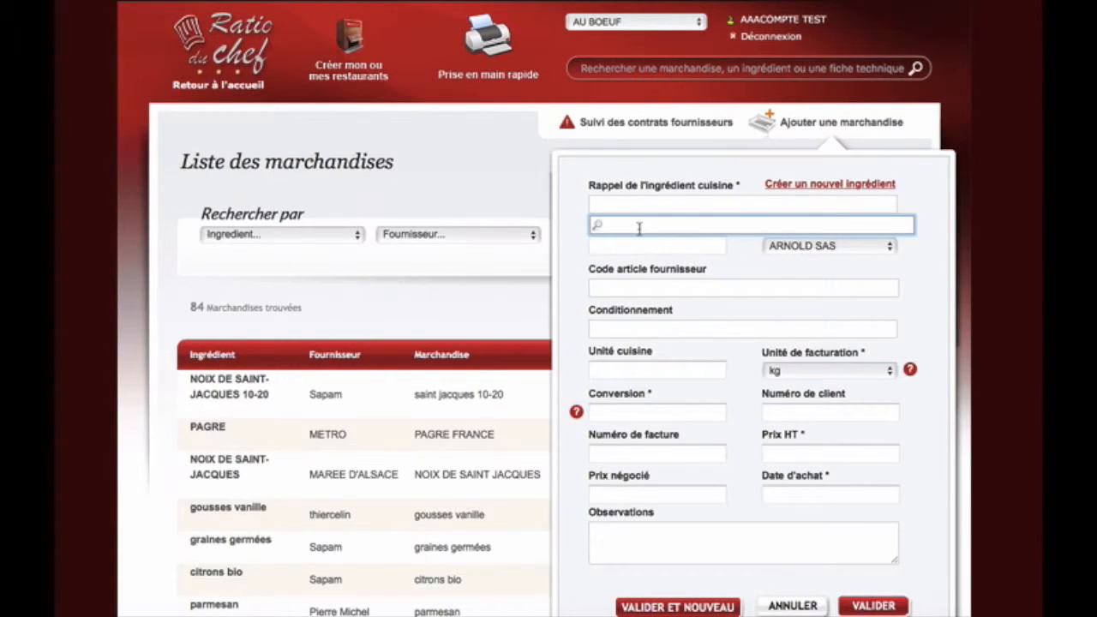
{"action": "type", "text": "P"}
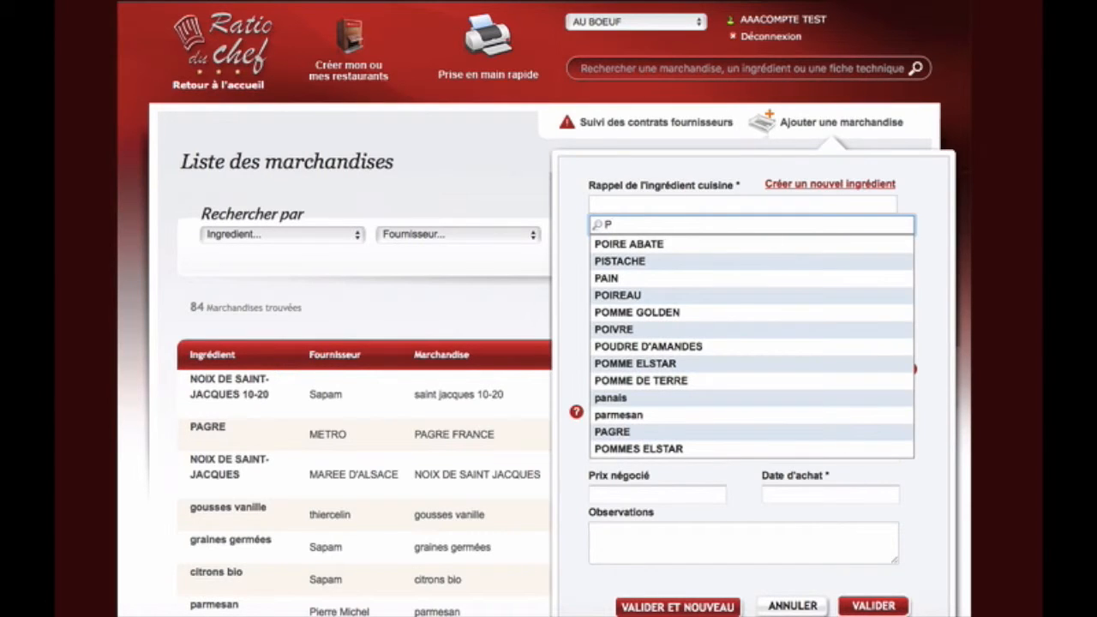
{"action": "type", "text": "O"}
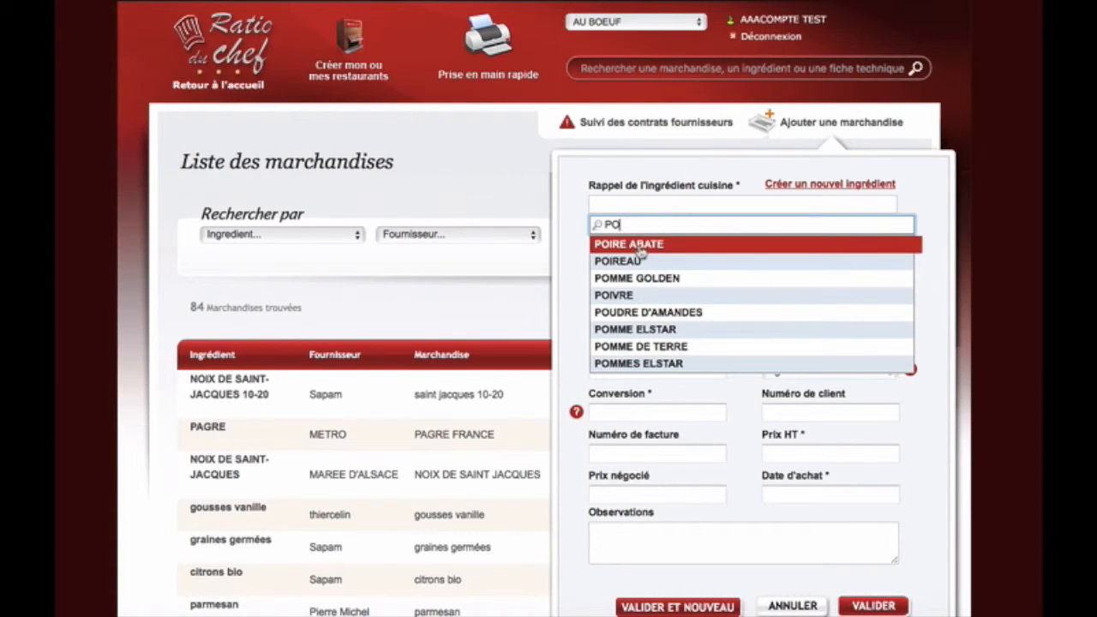
{"action": "left_click", "coordinate": [653, 330]}
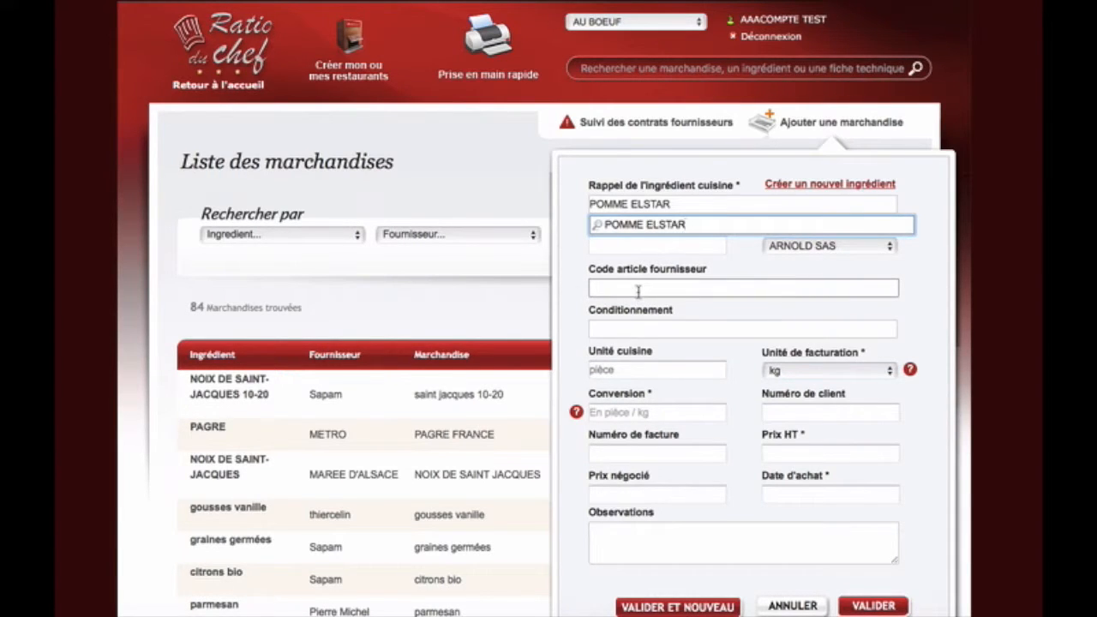
Enter POMMES ELSTAR FRANCE as the invoice designation and submit the merchandise form.
{"action": "left_click", "coordinate": [638, 292]}
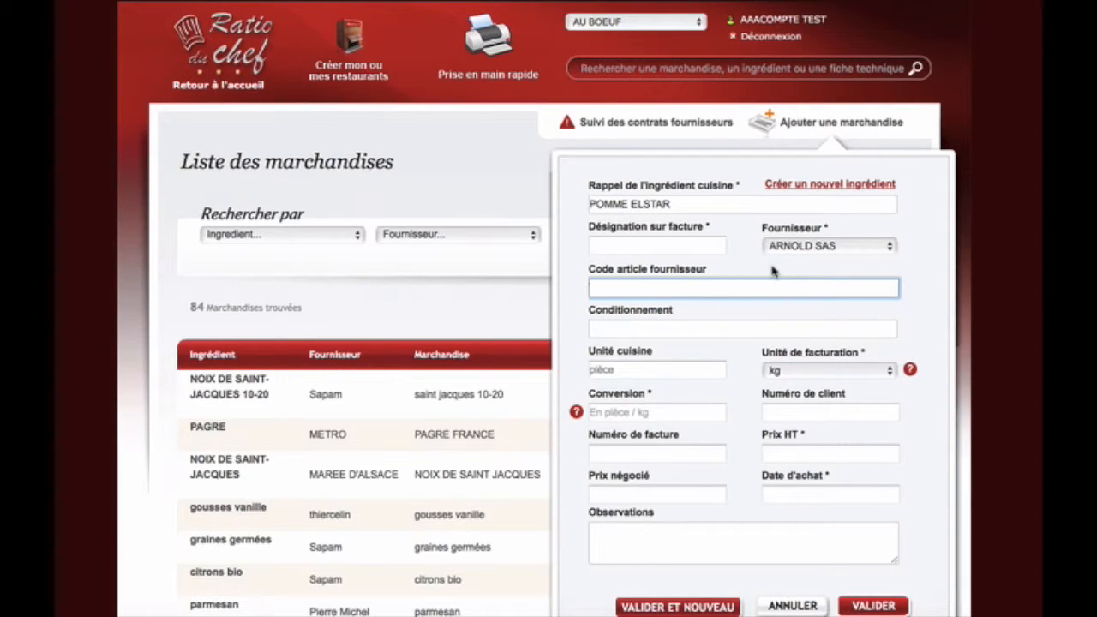
{"action": "left_click", "coordinate": [648, 246]}
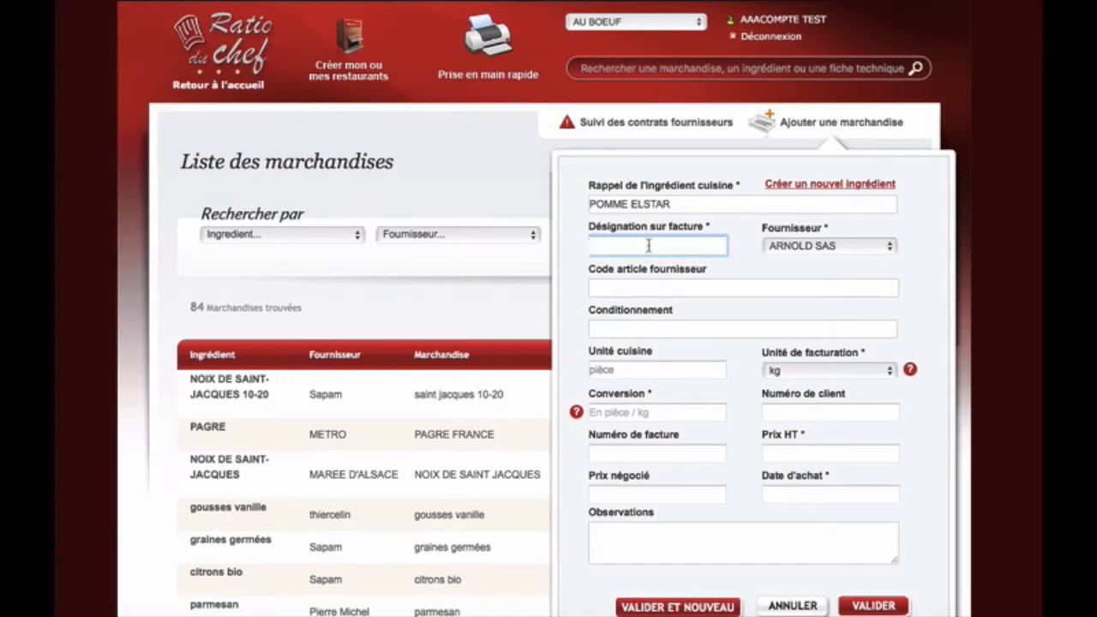
{"action": "type", "text": "POMMES ELSTAR FRANCE"}
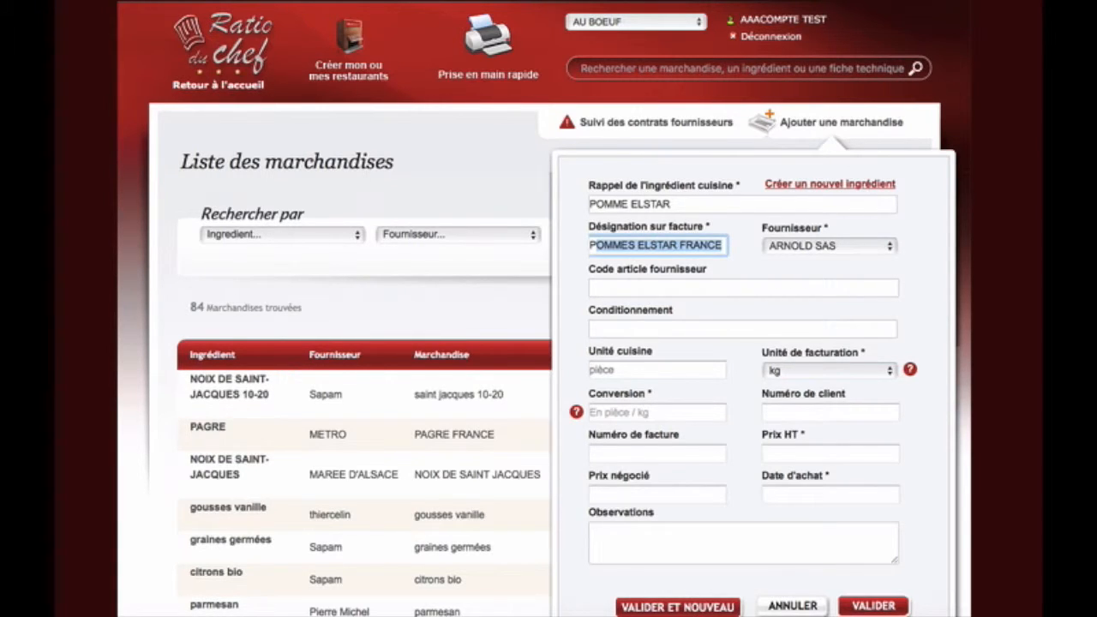
{"action": "key", "text": "Return"}
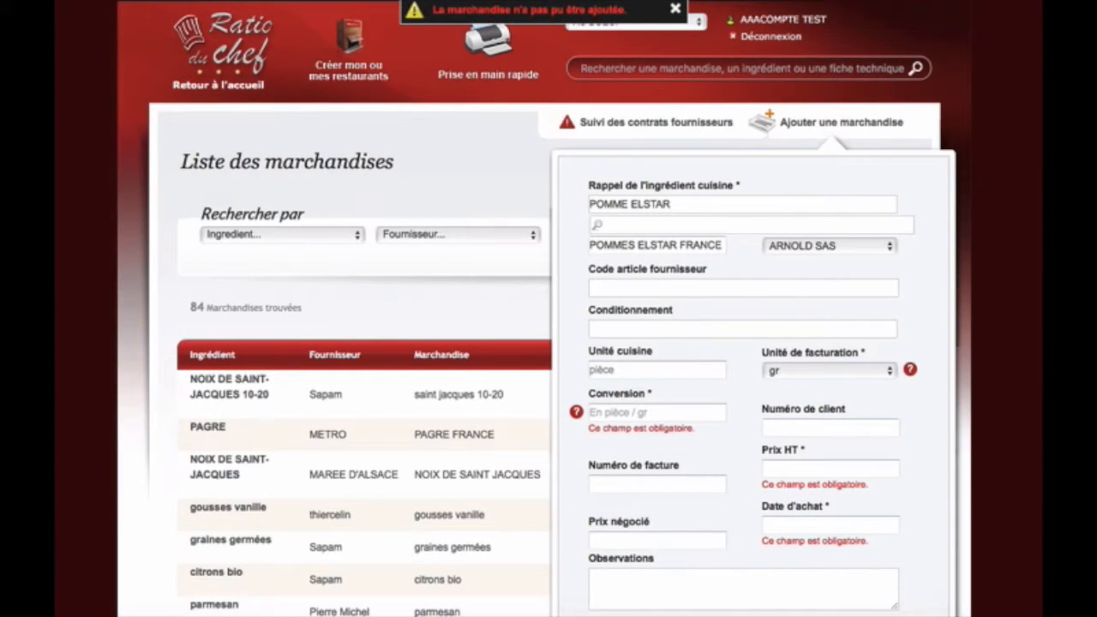
Choose PRIMEURS SALA as the supplier of the new merchandise.
{"action": "left_click", "coordinate": [639, 286]}
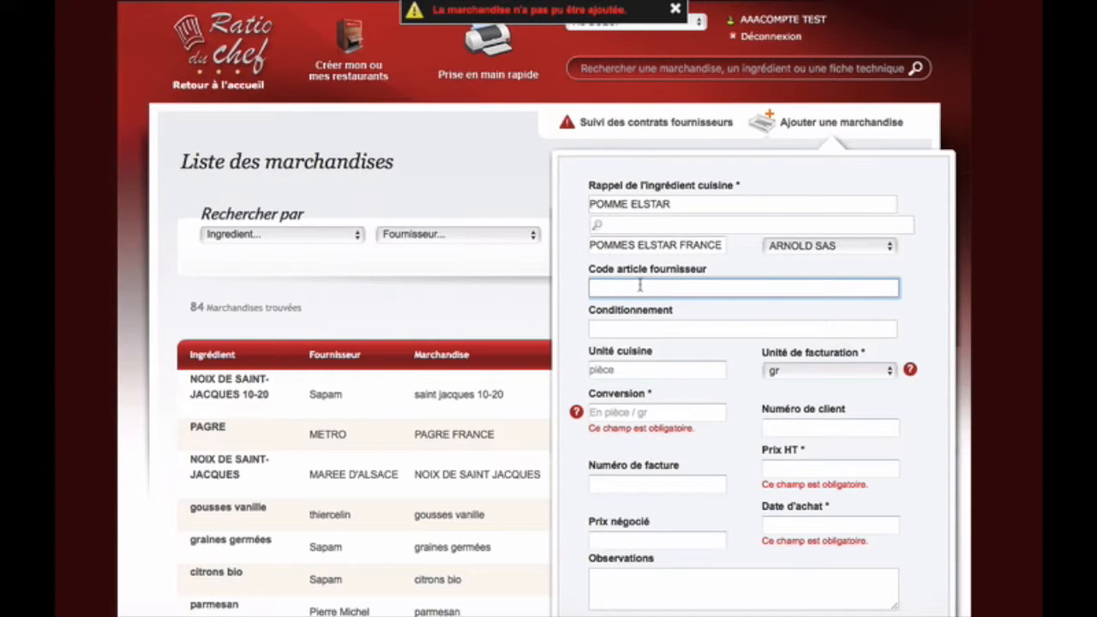
{"action": "left_click", "coordinate": [888, 247]}
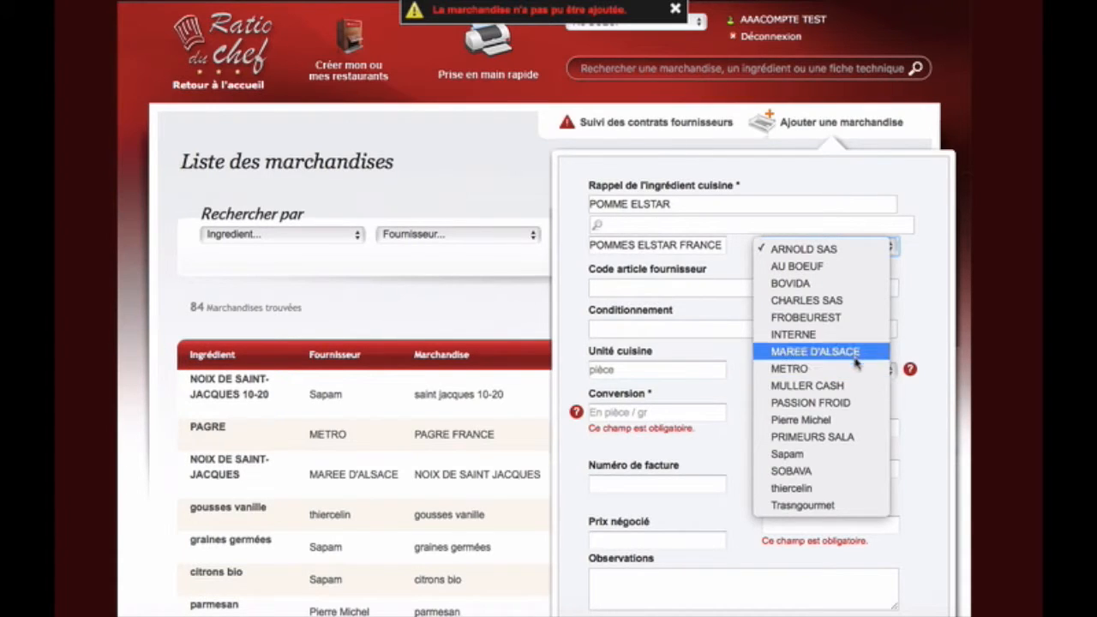
{"action": "left_click", "coordinate": [859, 439]}
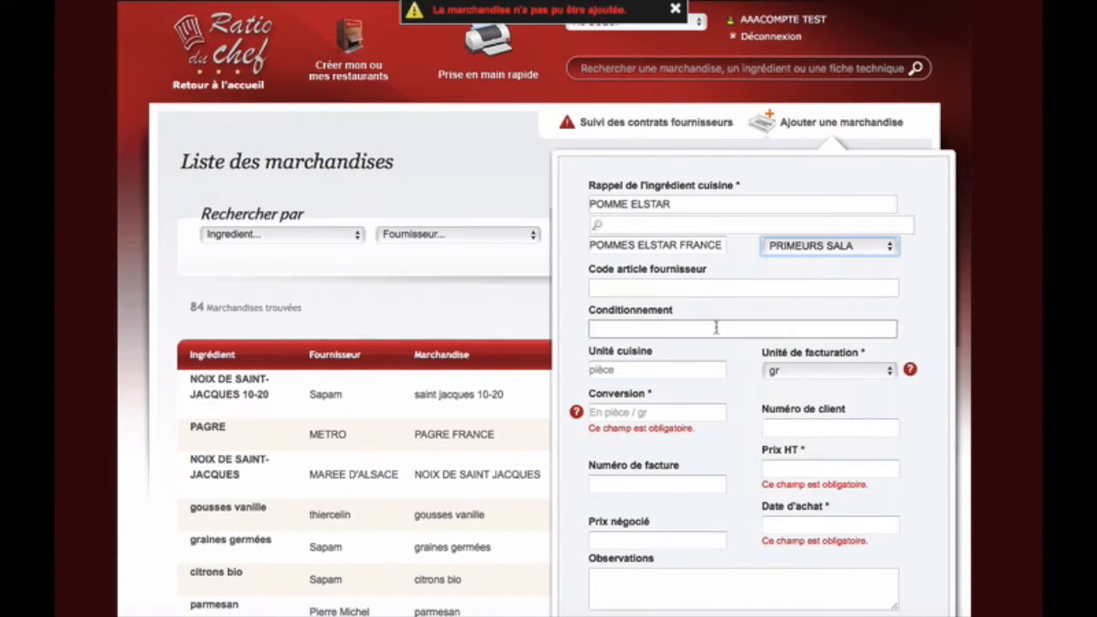
Set the billing unit to kg, leaving the supplier item code and packaging fields empty.
{"action": "left_click", "coordinate": [657, 291]}
{"action": "left_click", "coordinate": [642, 332]}
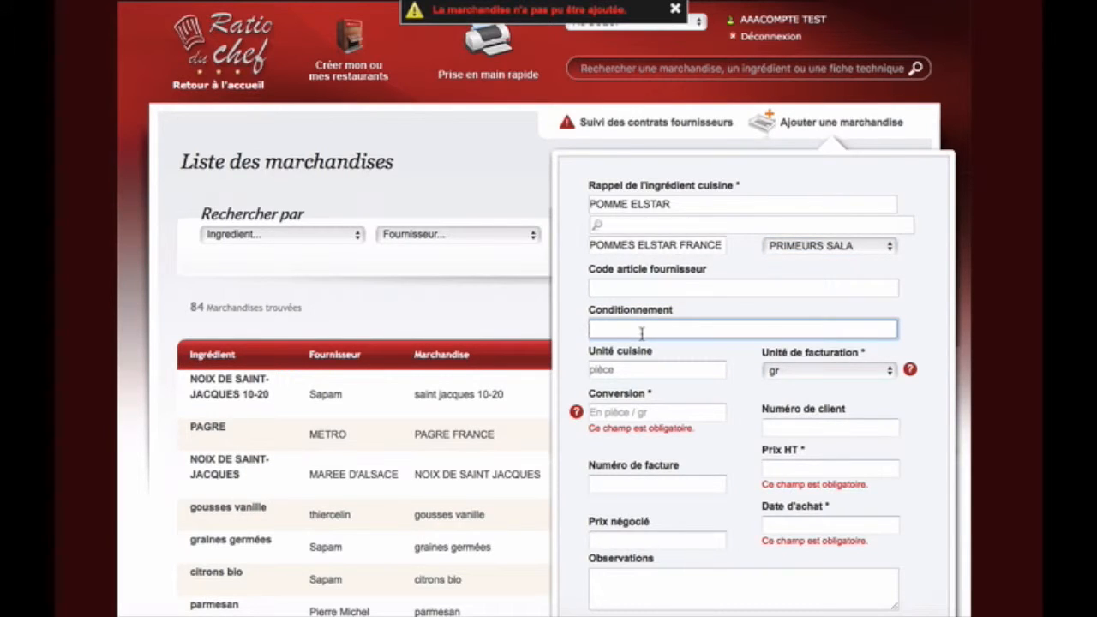
{"action": "left_click", "coordinate": [649, 372]}
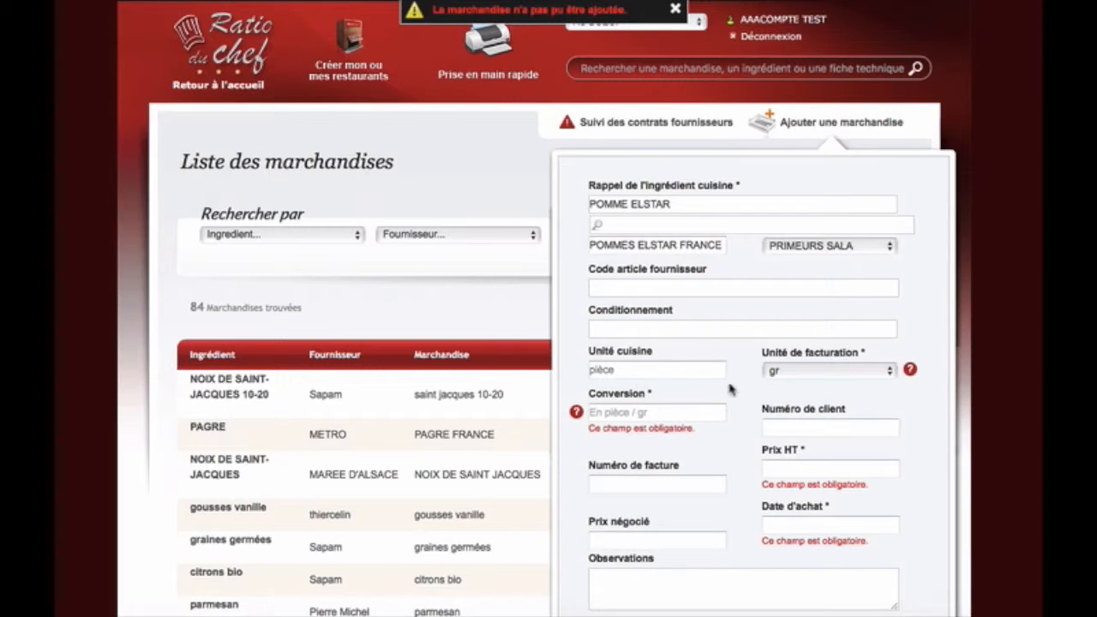
{"action": "left_click", "coordinate": [889, 377]}
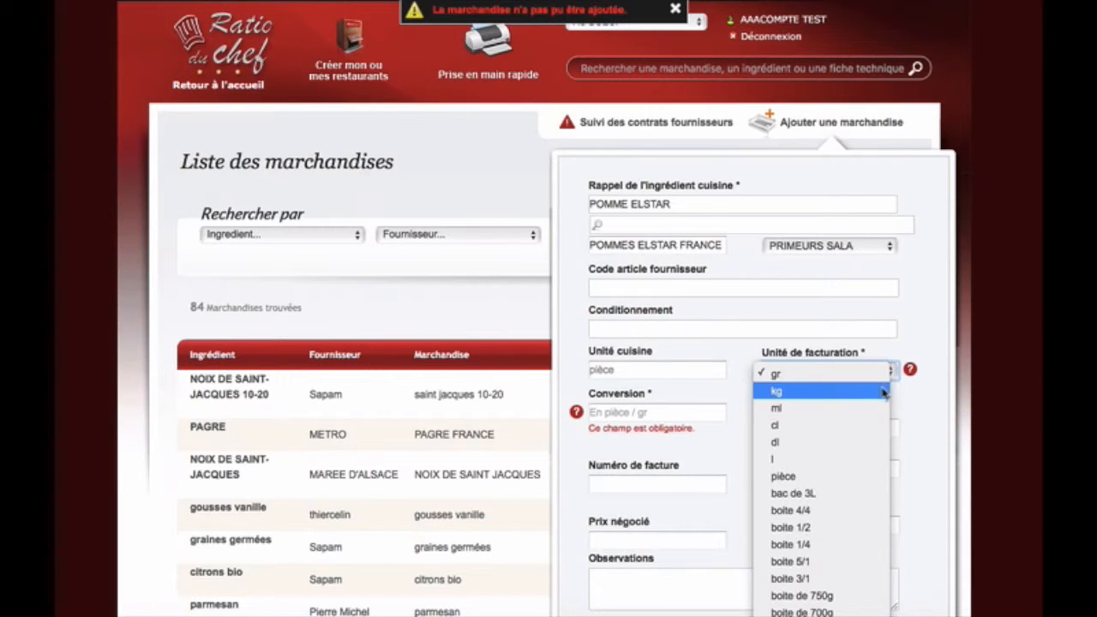
{"action": "left_click", "coordinate": [883, 391]}
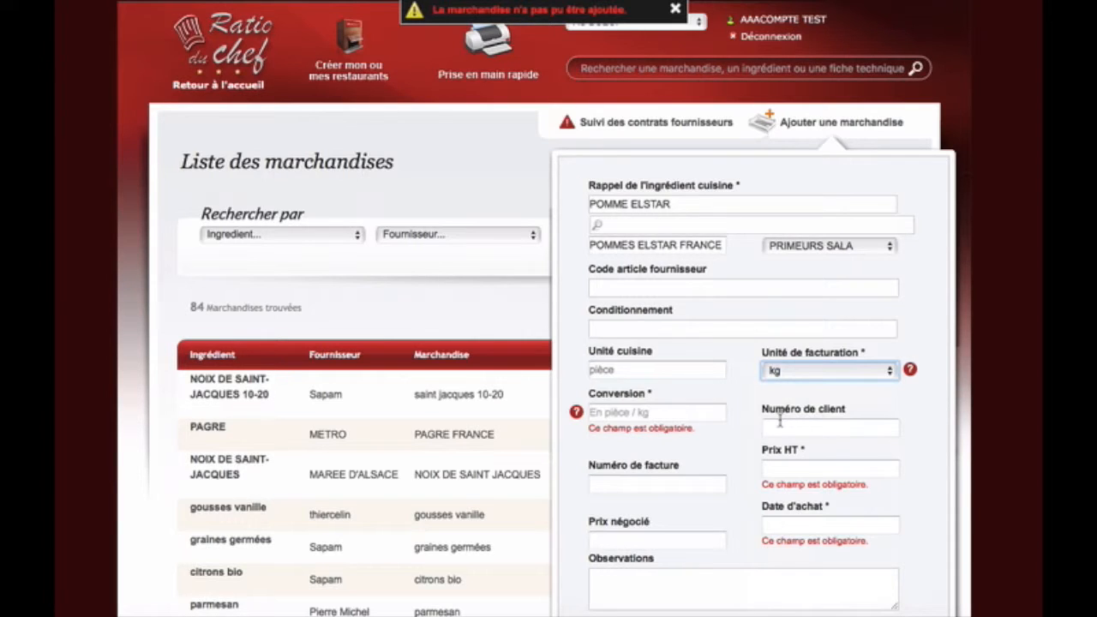
{"action": "left_click", "coordinate": [891, 374]}
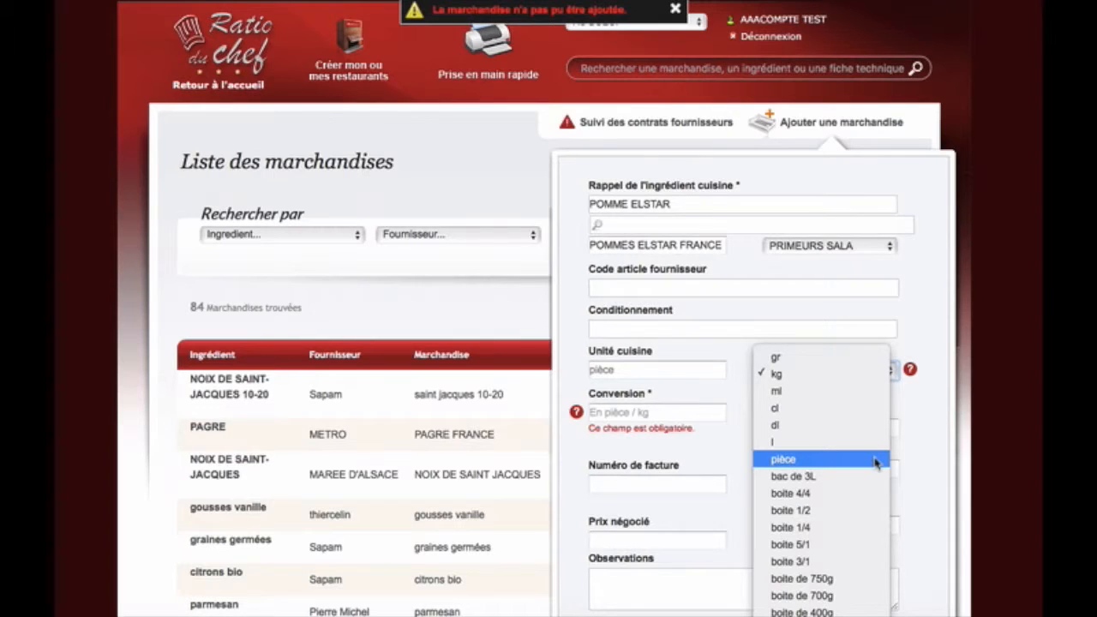
{"action": "left_click", "coordinate": [933, 438]}
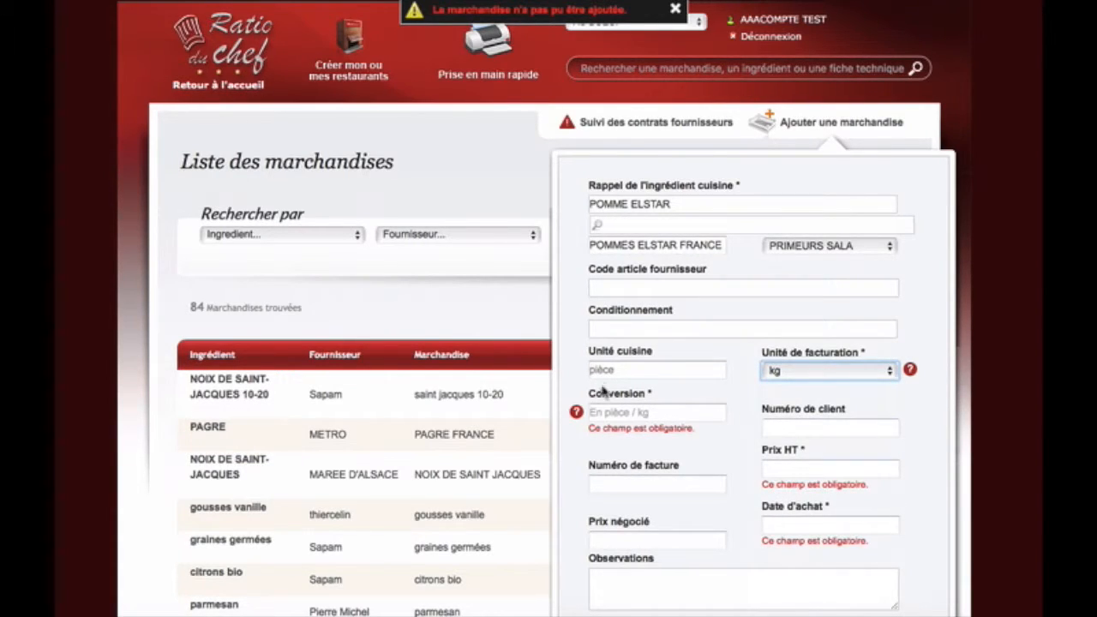
Set the conversion to 5 pieces per kg and dismiss the error notice.
{"action": "left_click", "coordinate": [618, 412]}
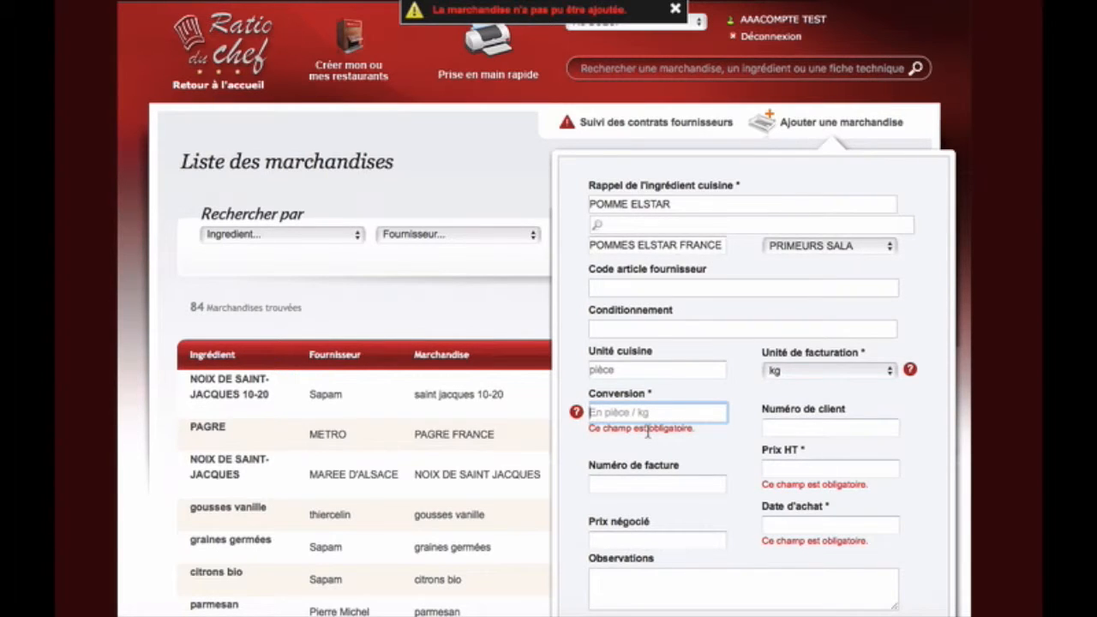
{"action": "type", "text": "5"}
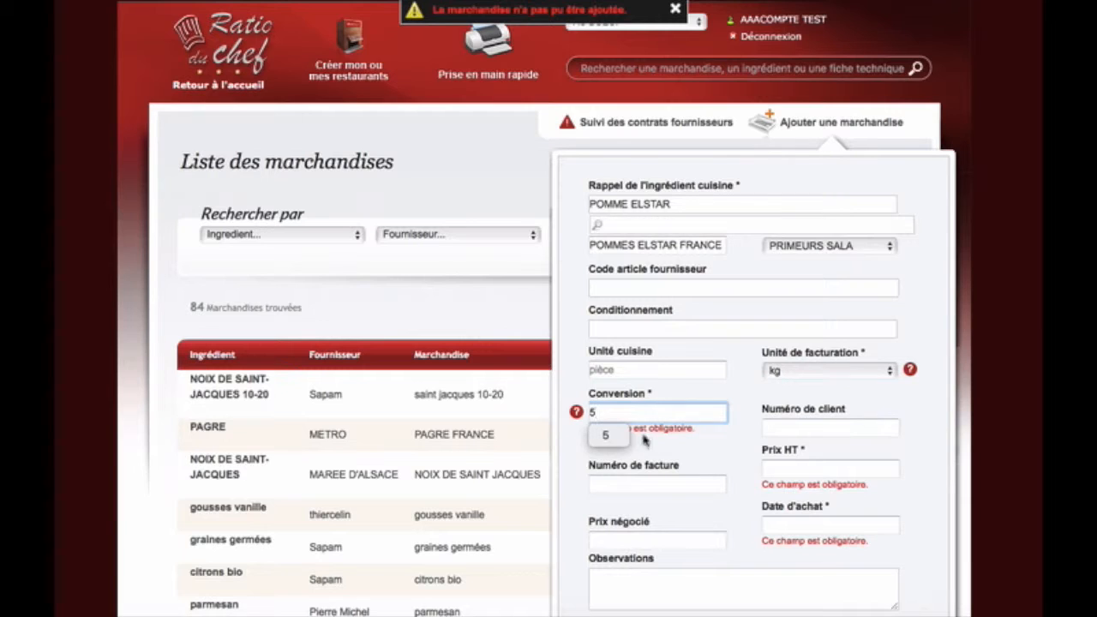
{"action": "key", "text": "Down"}
{"action": "left_click", "coordinate": [677, 447]}
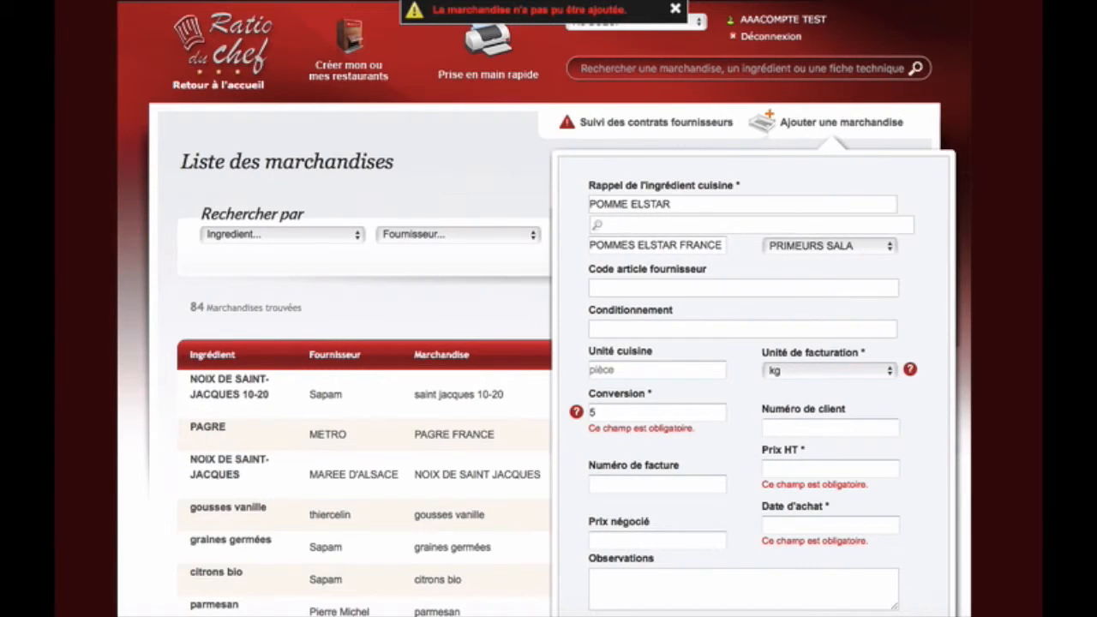
{"action": "left_click", "coordinate": [716, 0]}
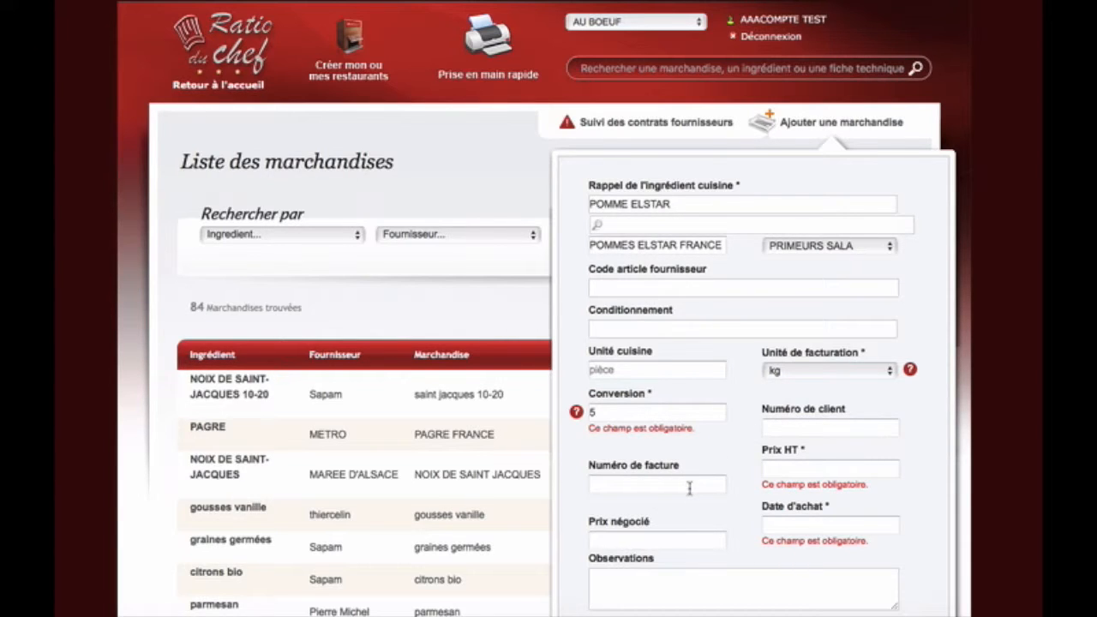
Go through the price, negotiated price, purchase date and observations fields without filling them, and cancel the new merchandise entry.
{"action": "left_click", "coordinate": [781, 466]}
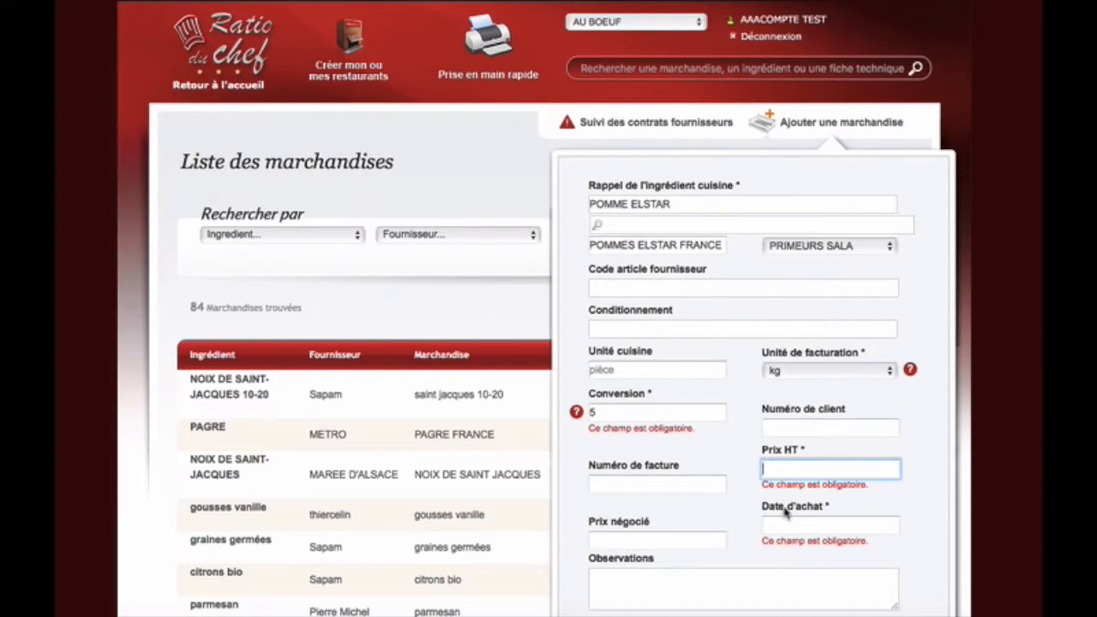
{"action": "left_click", "coordinate": [667, 537]}
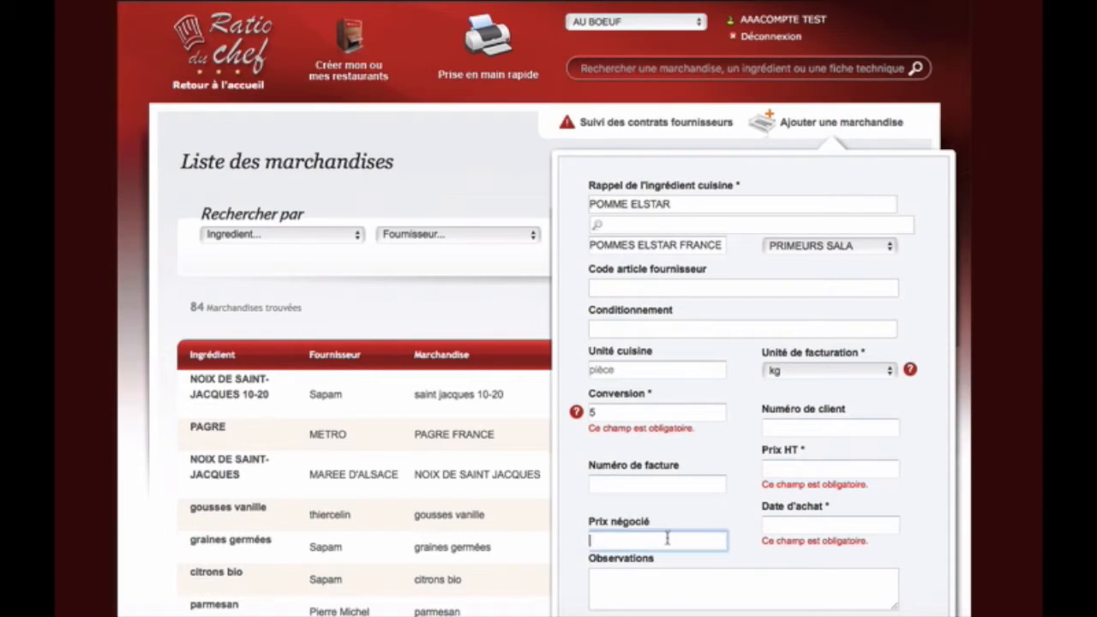
{"action": "left_click", "coordinate": [781, 525]}
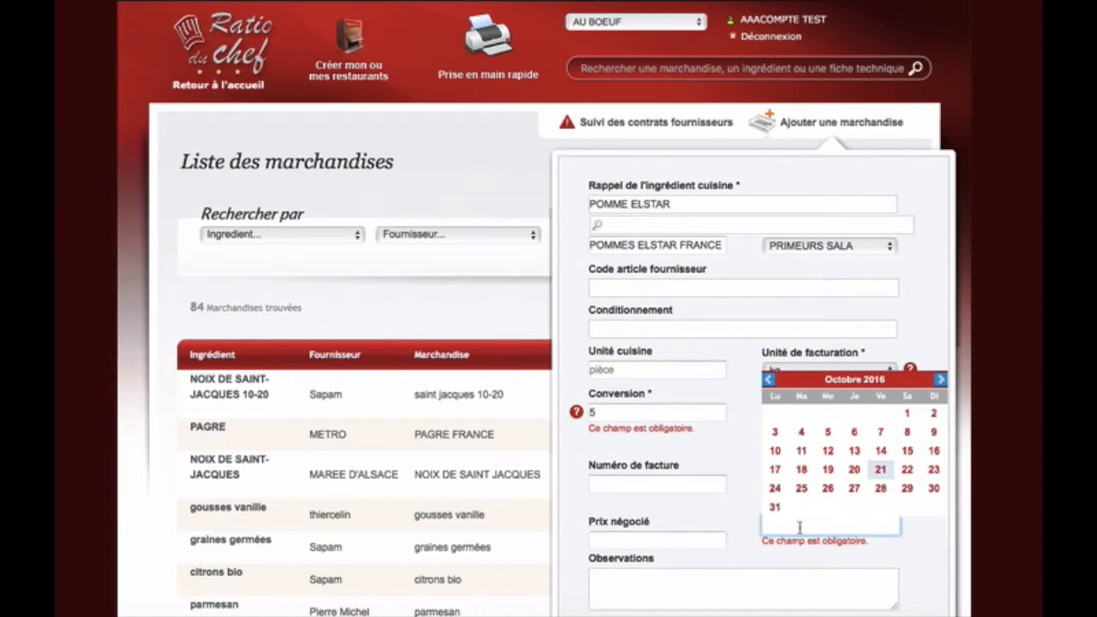
{"action": "left_click", "coordinate": [712, 577]}
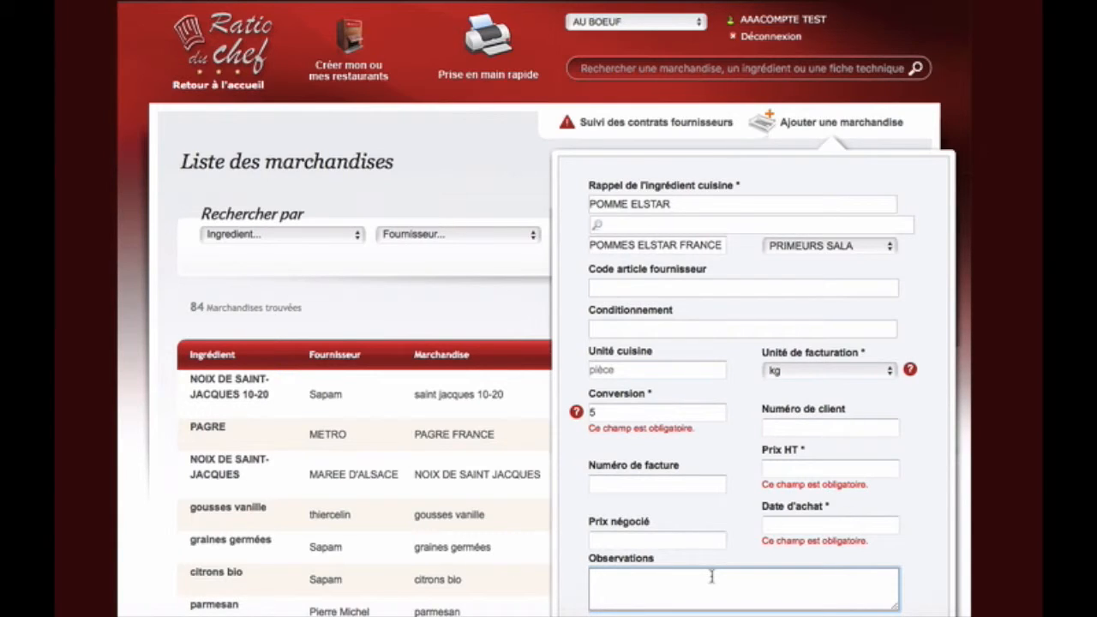
{"action": "left_click", "coordinate": [936, 606]}
{"action": "scroll", "coordinate": [936, 605], "scroll_direction": "down", "scroll_amount": 3}
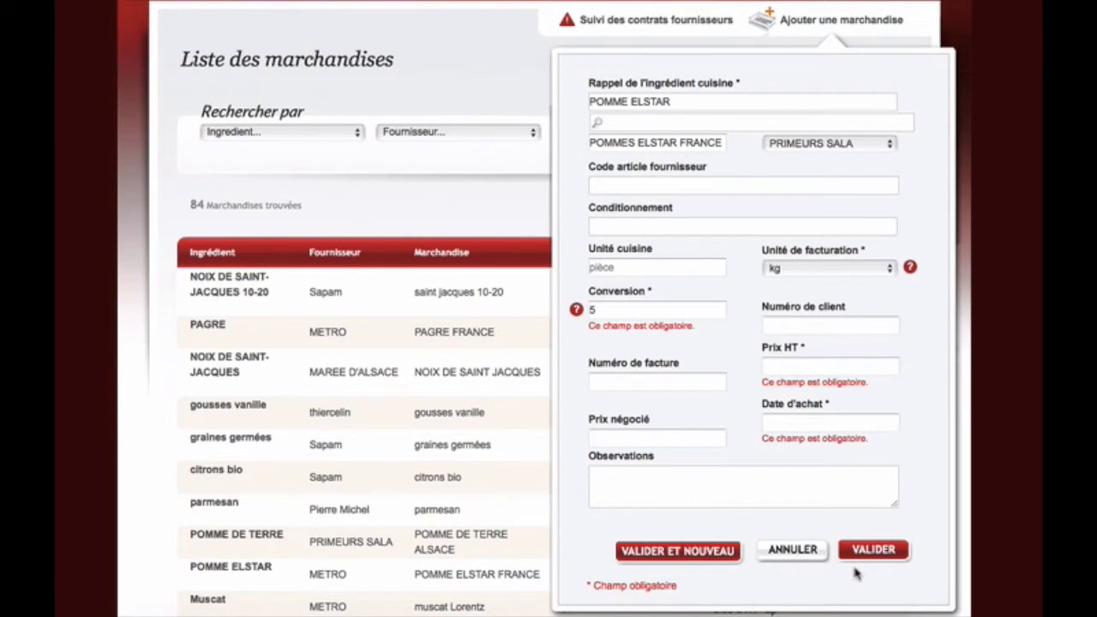
{"action": "left_click", "coordinate": [793, 551]}
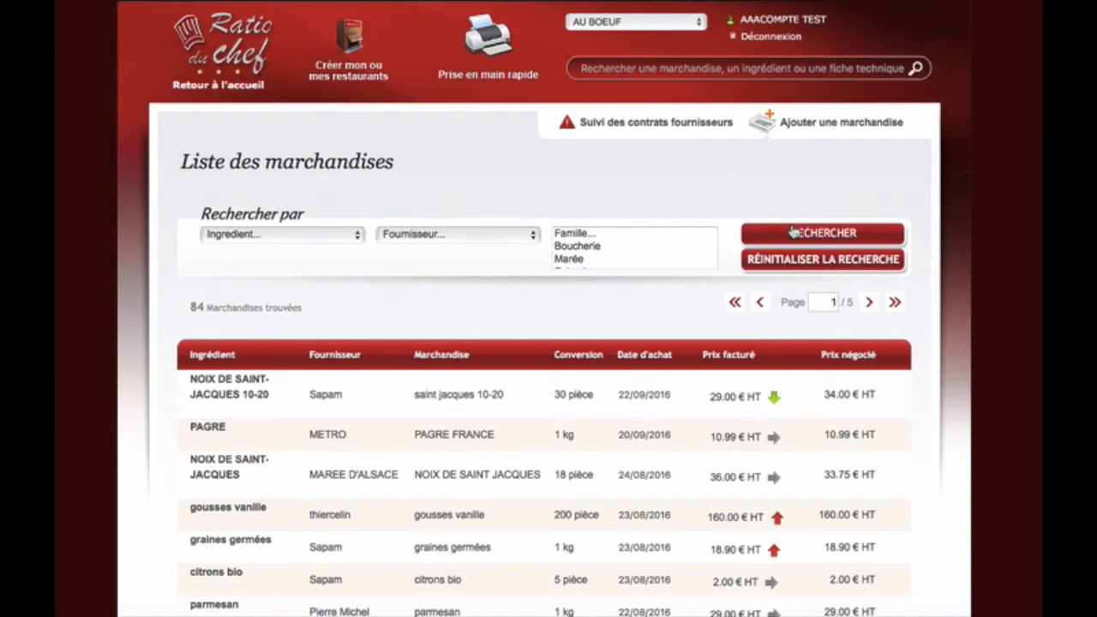
Examine the ingredient and supplier search filters and the invoiced price trend arrows in the merchandise list, and return to the home page.
{"action": "left_click", "coordinate": [361, 237]}
{"action": "left_click", "coordinate": [537, 238]}
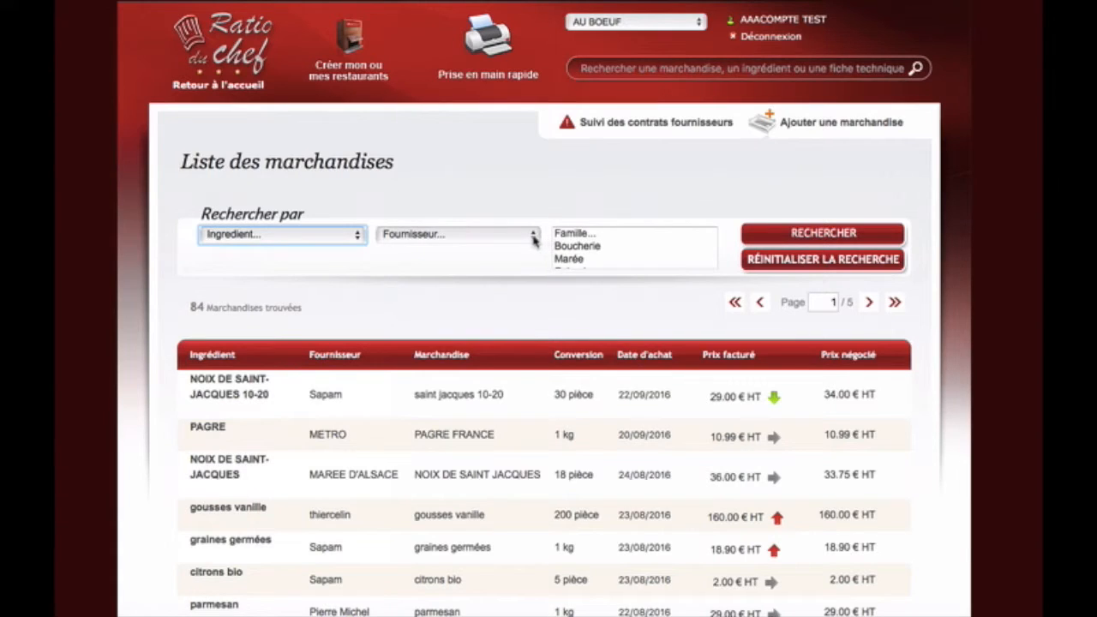
{"action": "left_click", "coordinate": [532, 239]}
{"action": "left_click", "coordinate": [532, 239]}
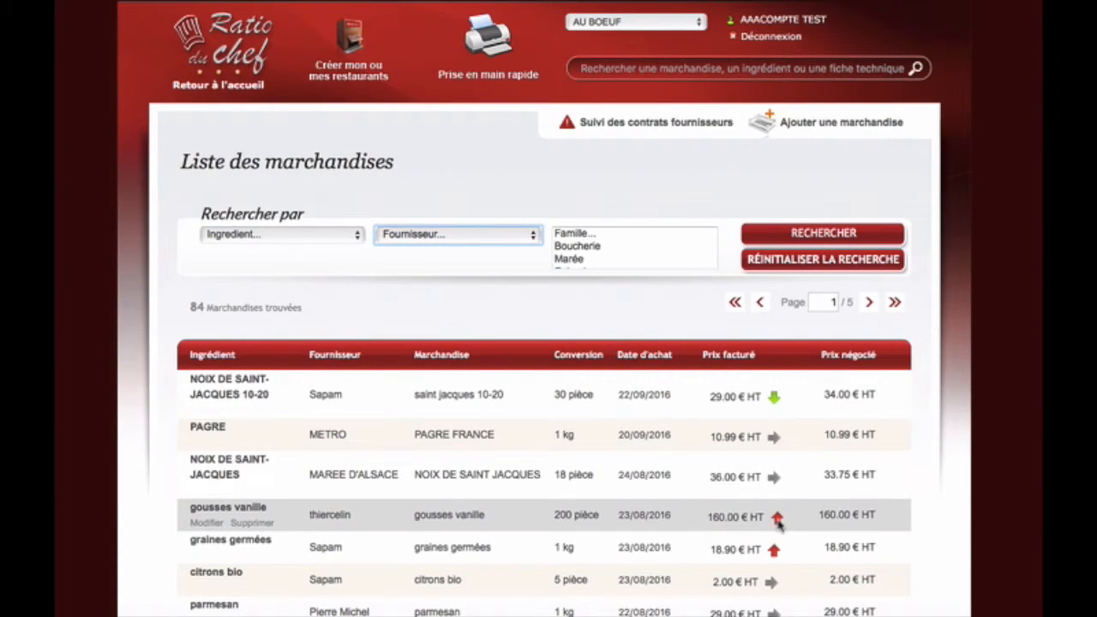
{"action": "mouse_move", "coordinate": [778, 519]}
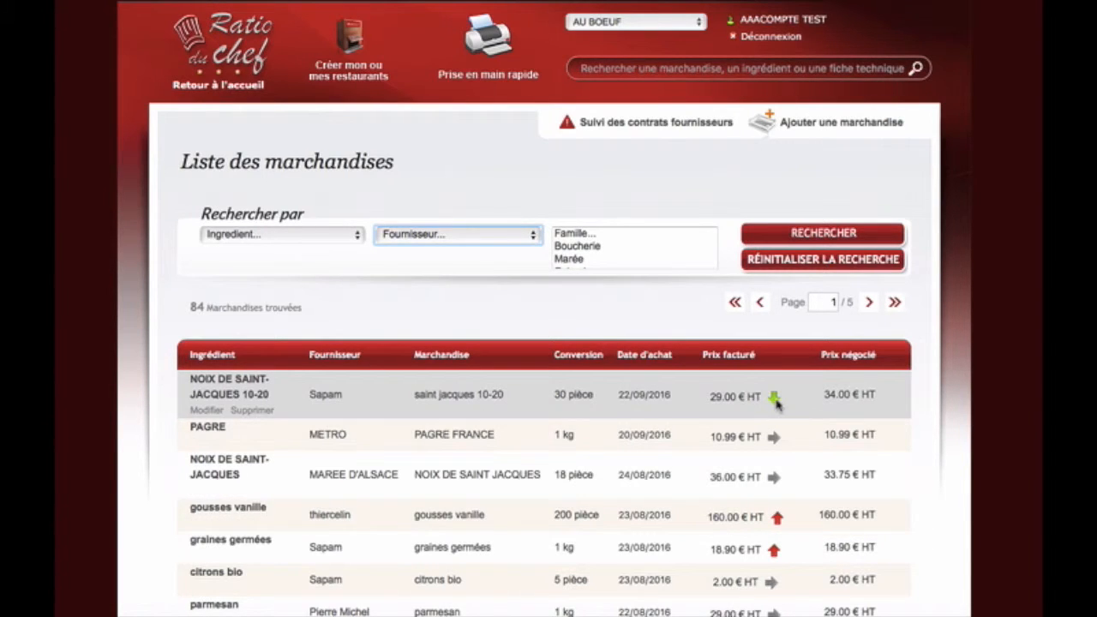
{"action": "mouse_move", "coordinate": [776, 401]}
{"action": "left_click", "coordinate": [234, 88]}
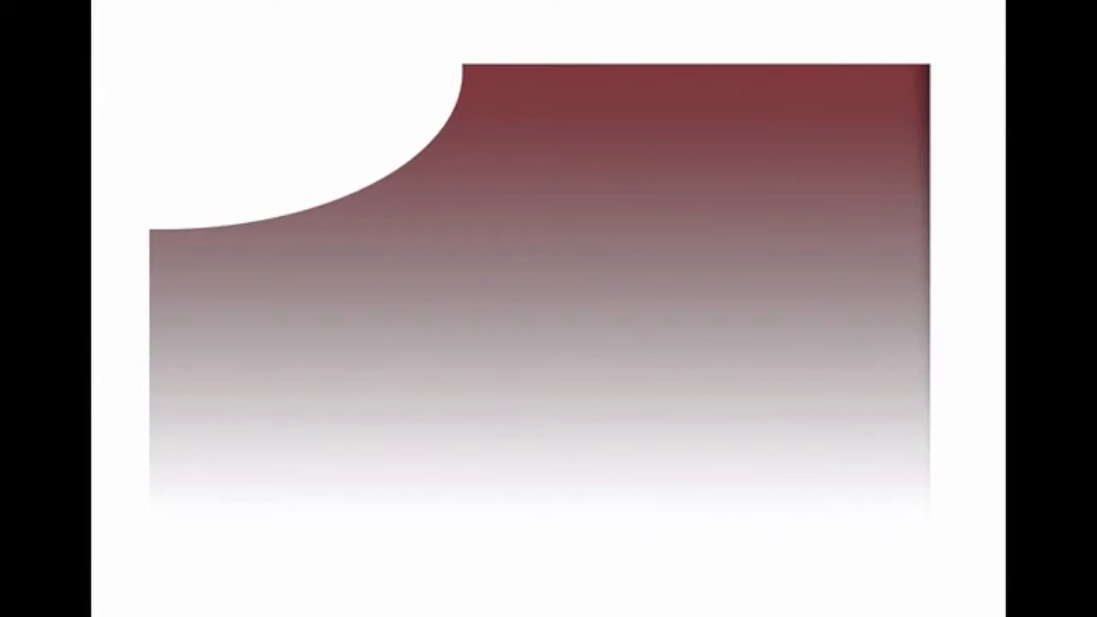